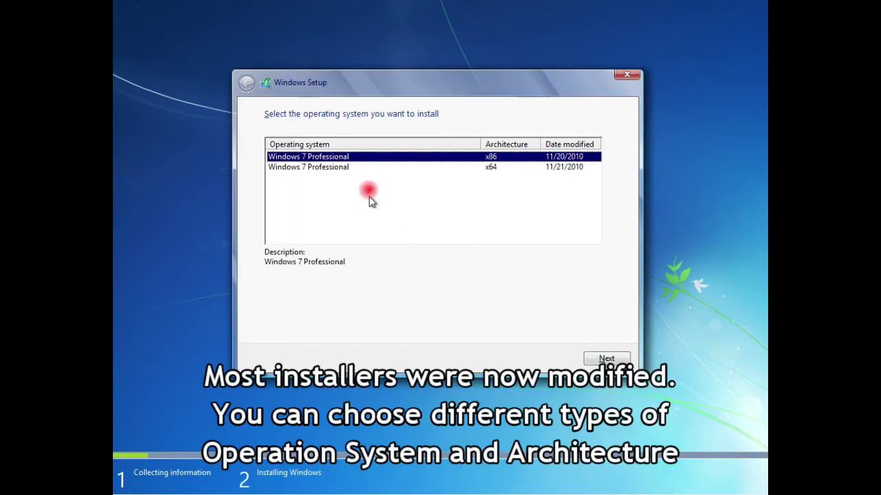
Step: Select the x64 edition of Windows 7 Professional as the operating system to install and continue
{"action": "left_click", "coordinate": [327, 168]}
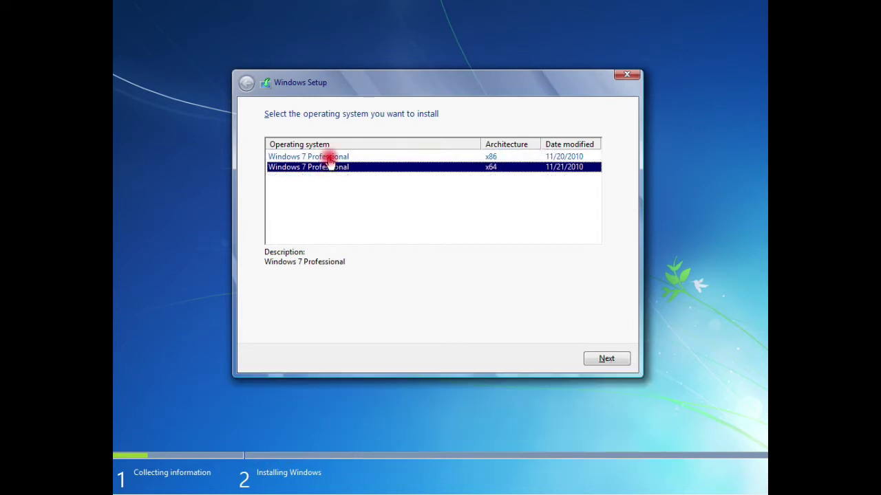
{"action": "left_click", "coordinate": [329, 159]}
{"action": "left_click", "coordinate": [330, 169]}
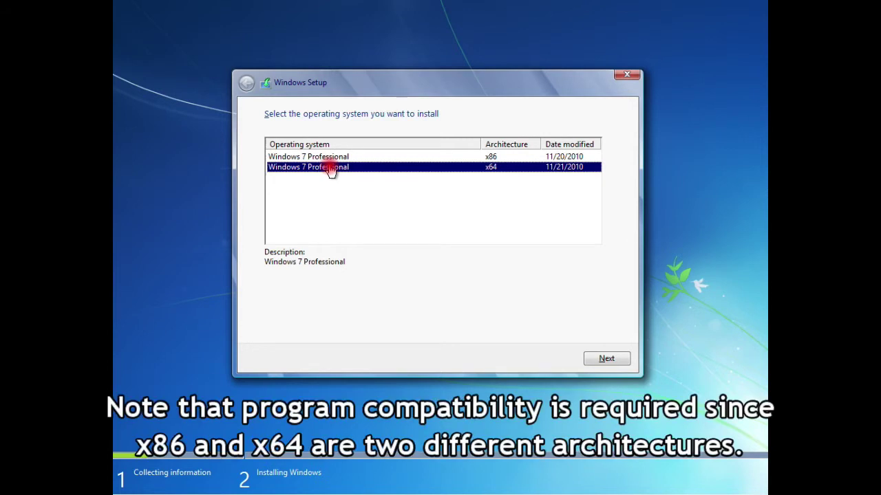
{"action": "left_click", "coordinate": [331, 158]}
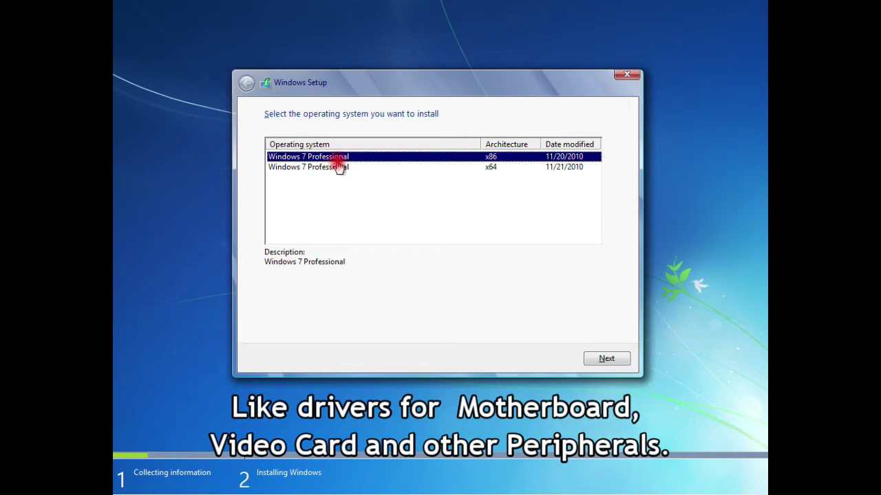
{"action": "left_click", "coordinate": [338, 168]}
{"action": "left_click", "coordinate": [604, 357]}
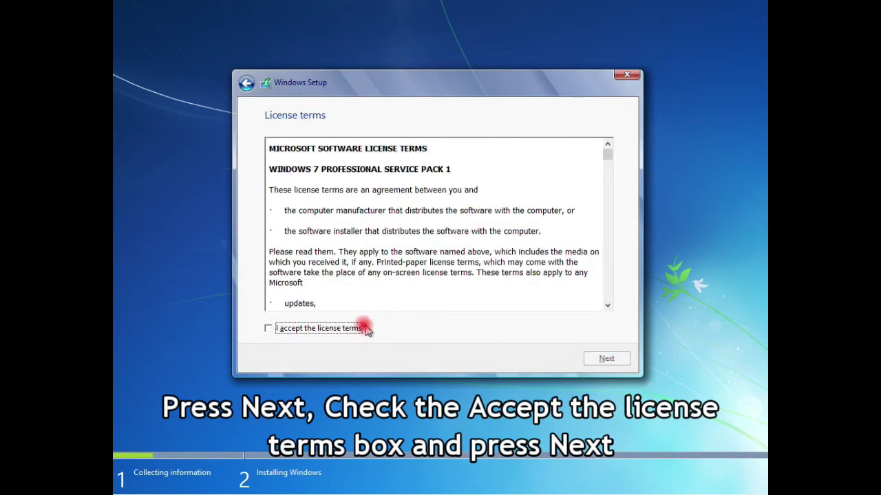
Step: Accept the license terms and choose the Custom: Install Windows only (advanced) installation type
{"action": "left_click", "coordinate": [365, 329]}
{"action": "left_click", "coordinate": [604, 359]}
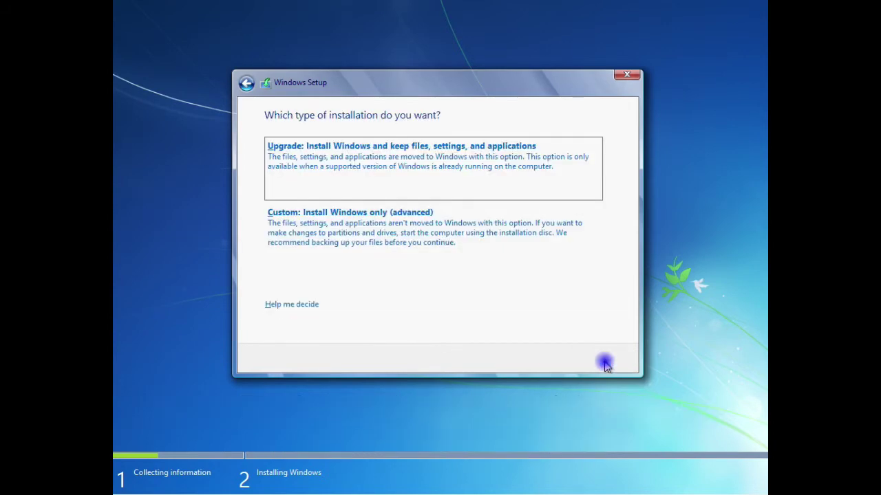
{"action": "left_click", "coordinate": [419, 224]}
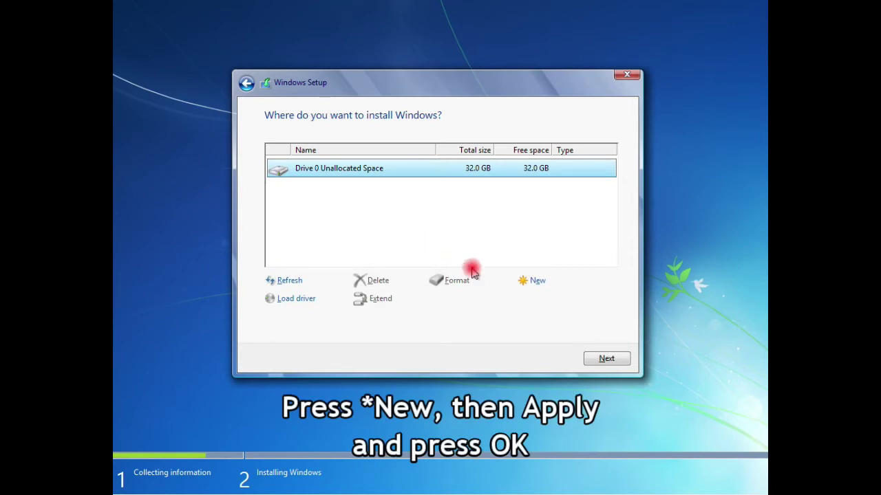
Step: Create a new partition using the full 32768 MB of Drive 0's unallocated space
{"action": "left_click", "coordinate": [449, 171]}
{"action": "left_click", "coordinate": [529, 284]}
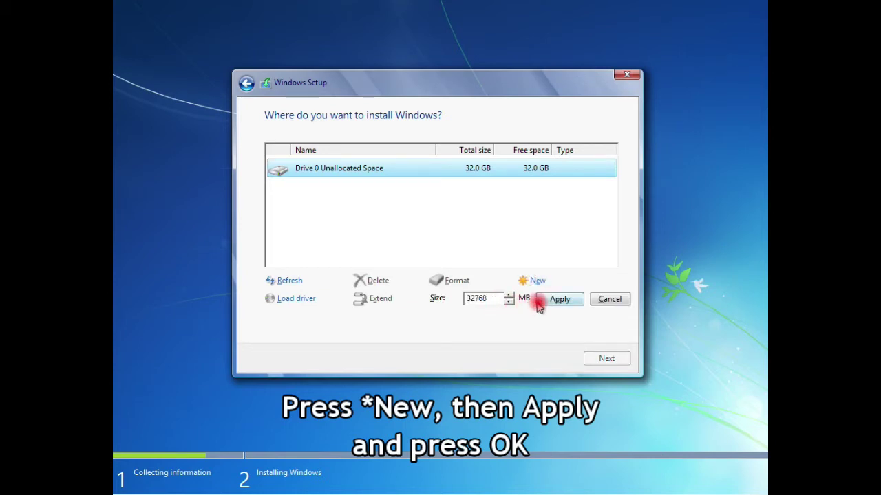
{"action": "left_click", "coordinate": [544, 302]}
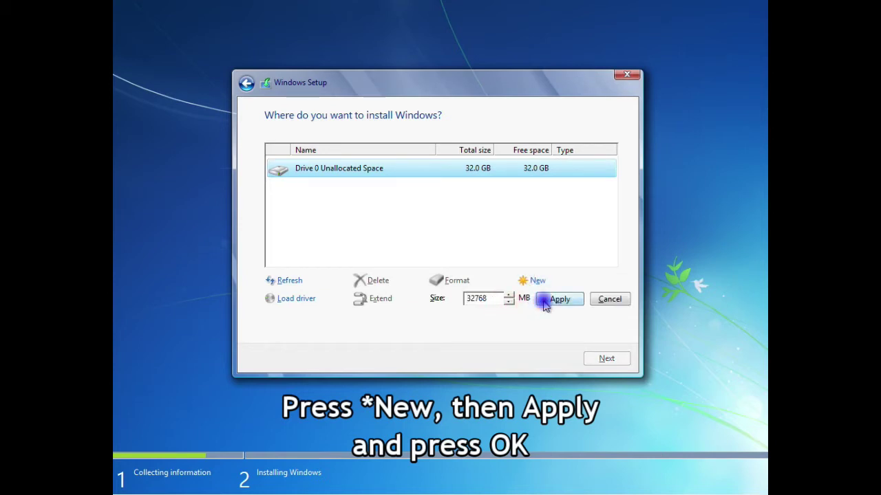
{"action": "left_click", "coordinate": [526, 300]}
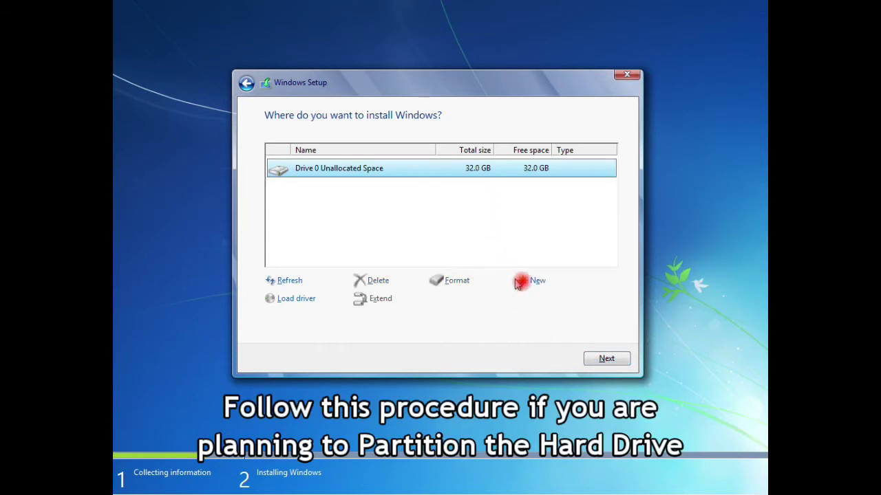
Step: Create a 20000 MB partition on Drive 0's unallocated space and allow additional partitions for system files
{"action": "left_click", "coordinate": [525, 283]}
{"action": "left_click", "coordinate": [499, 299]}
{"action": "key", "text": "BackSpace"}
{"action": "key", "text": "BackSpace"}
{"action": "key", "text": "BackSpace"}
{"action": "key", "text": "BackSpace"}
{"action": "key", "text": "BackSpace"}
{"action": "type", "text": "20000"}
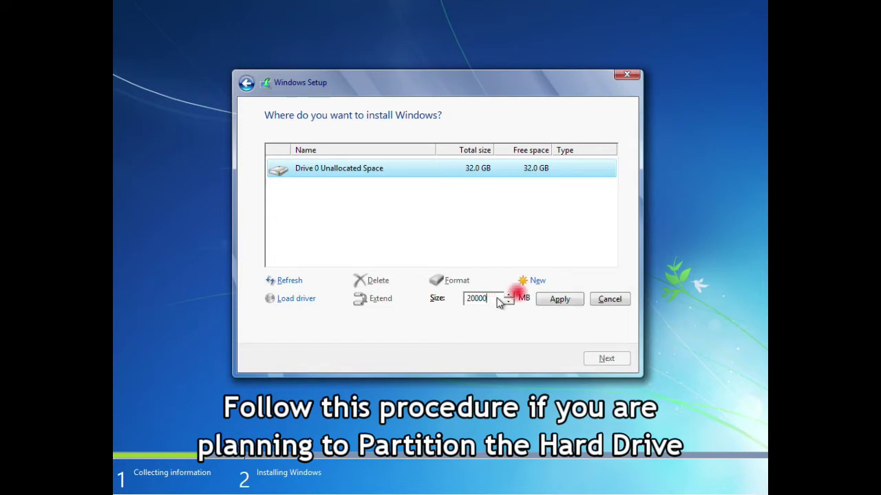
{"action": "left_click", "coordinate": [556, 300]}
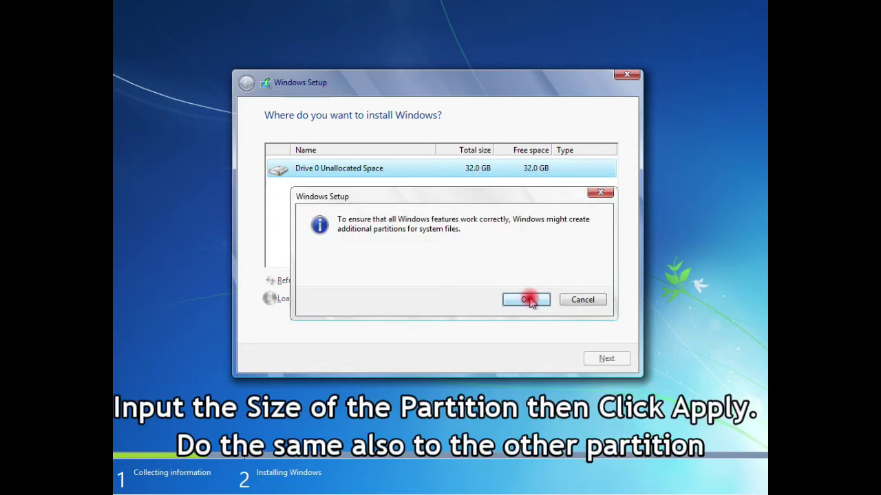
{"action": "left_click", "coordinate": [527, 300]}
Step: Create another partition from all the remaining unallocated space, and start the installation on Drive 0 Partition 2
{"action": "left_click", "coordinate": [444, 219]}
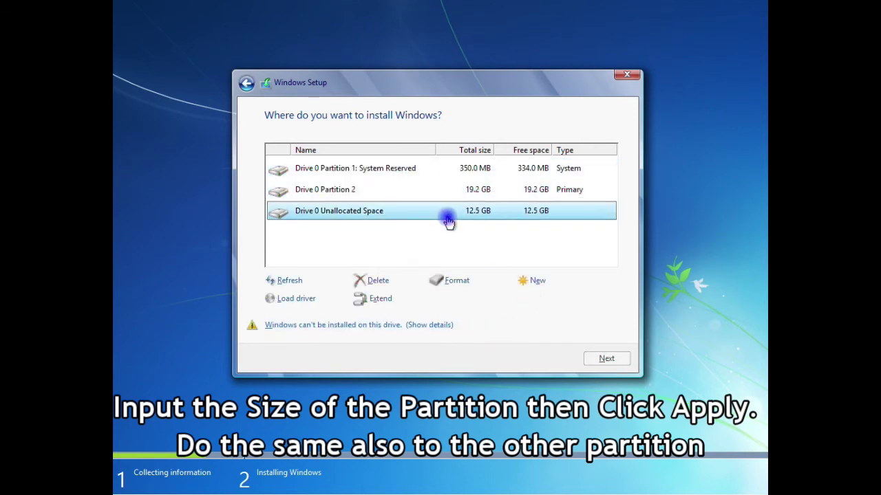
{"action": "left_click", "coordinate": [539, 281]}
{"action": "left_click", "coordinate": [557, 299]}
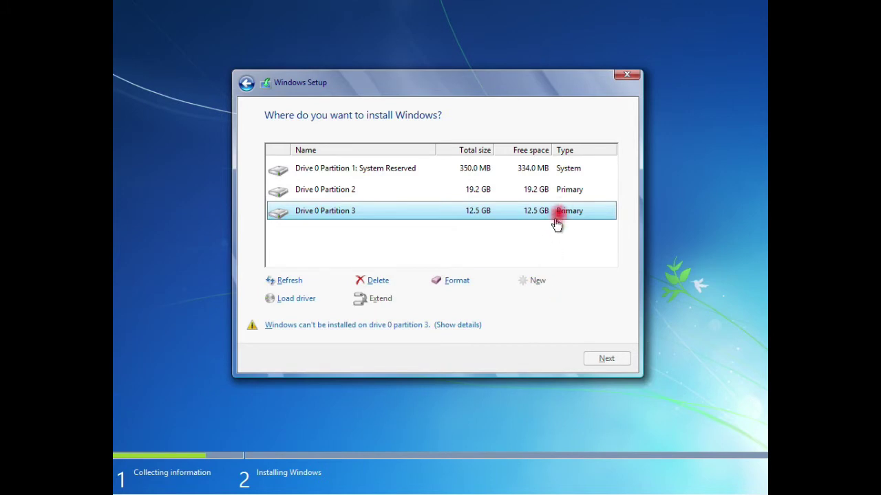
{"action": "left_click", "coordinate": [564, 192]}
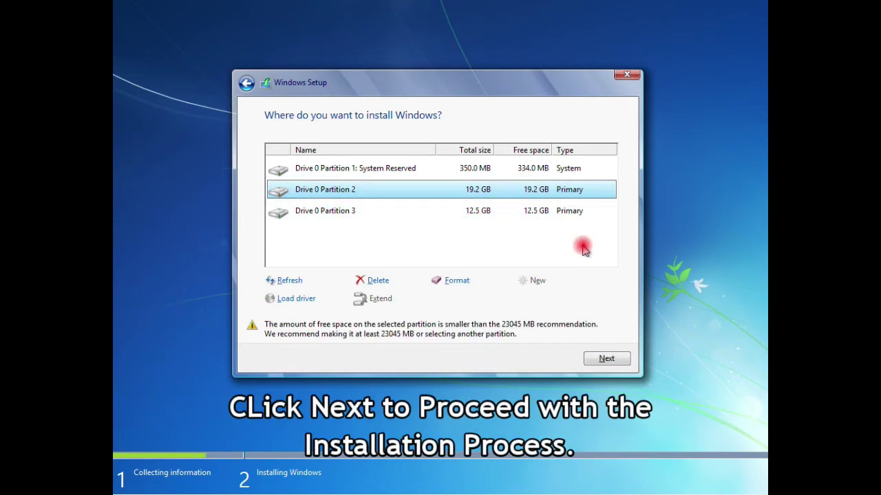
{"action": "left_click", "coordinate": [597, 360]}
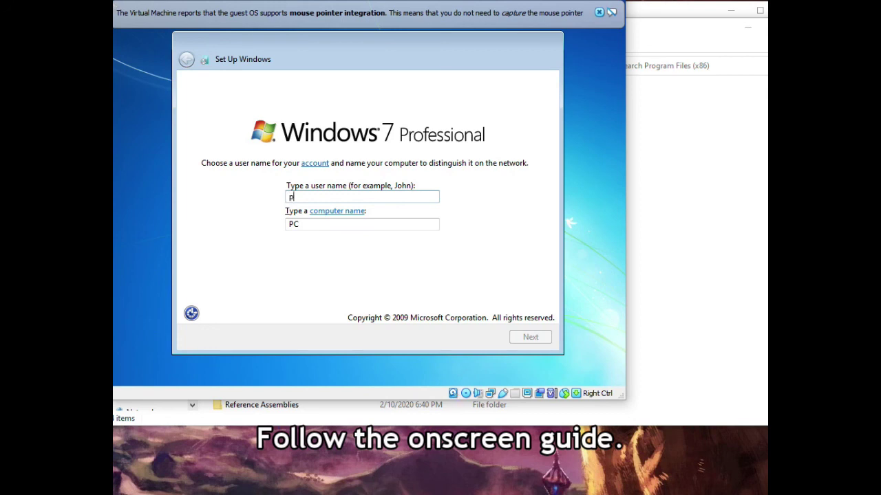
Step: Set the user name to pisonet, keep the suggested computer name, and continue without setting a password
{"action": "type", "text": "pisonet"}
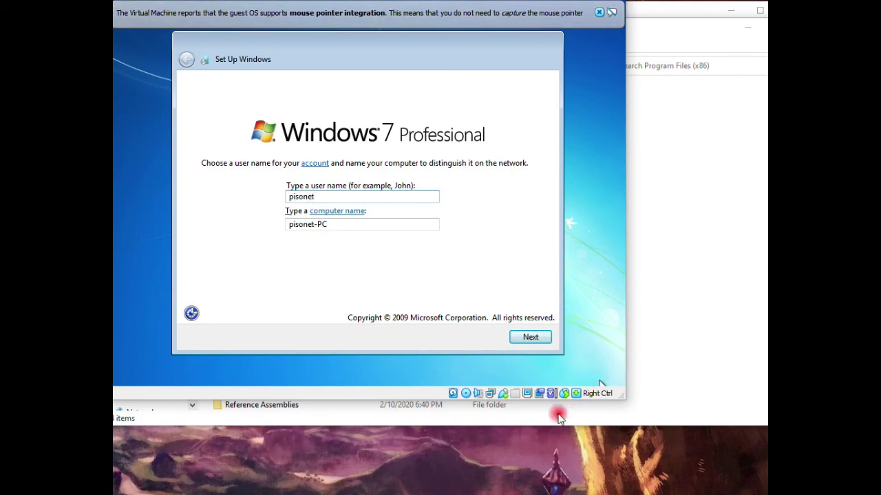
{"action": "left_click", "coordinate": [531, 337]}
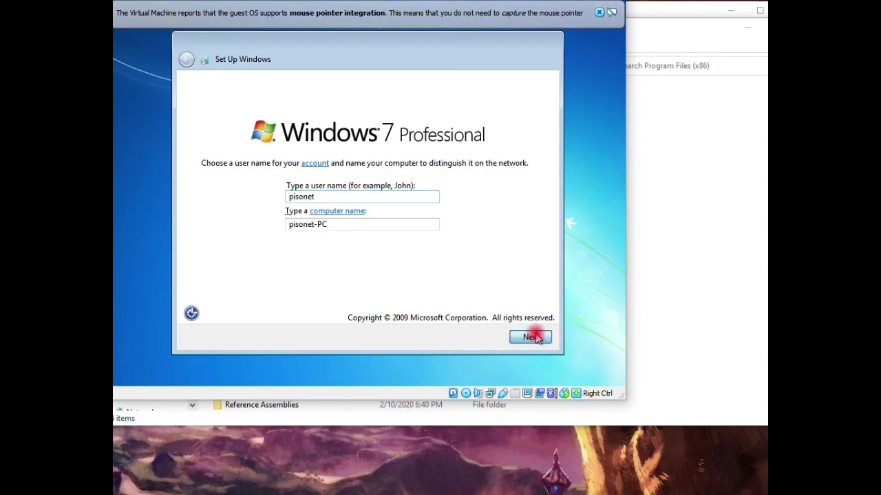
{"action": "left_click", "coordinate": [530, 337]}
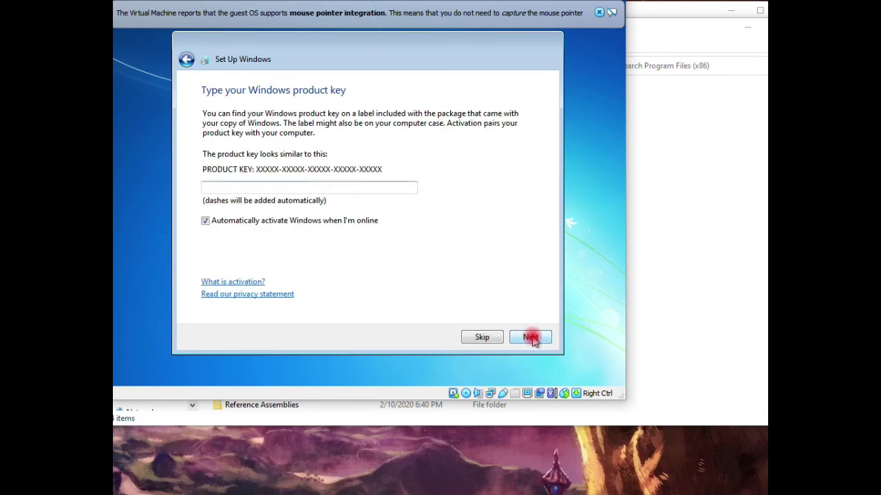
Step: Skip the Windows product key and choose Ask me later for the automatic protection and update settings
{"action": "left_click", "coordinate": [483, 337]}
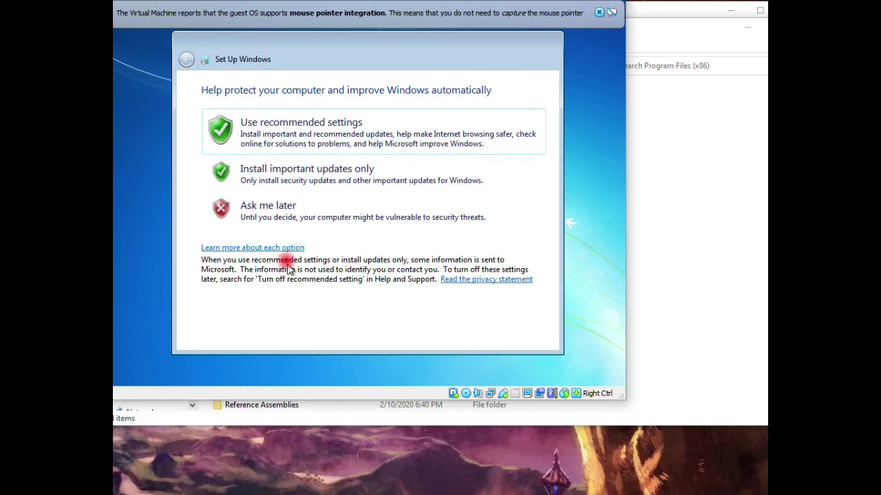
{"action": "left_click", "coordinate": [284, 220]}
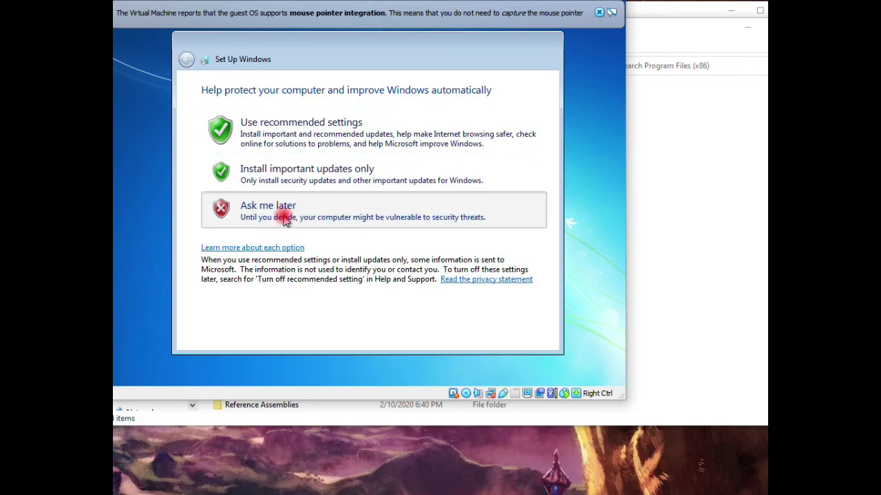
Step: Keep the default time zone and date settings and complete the remaining setup choice so Windows finalizes the settings
{"action": "left_click", "coordinate": [518, 335]}
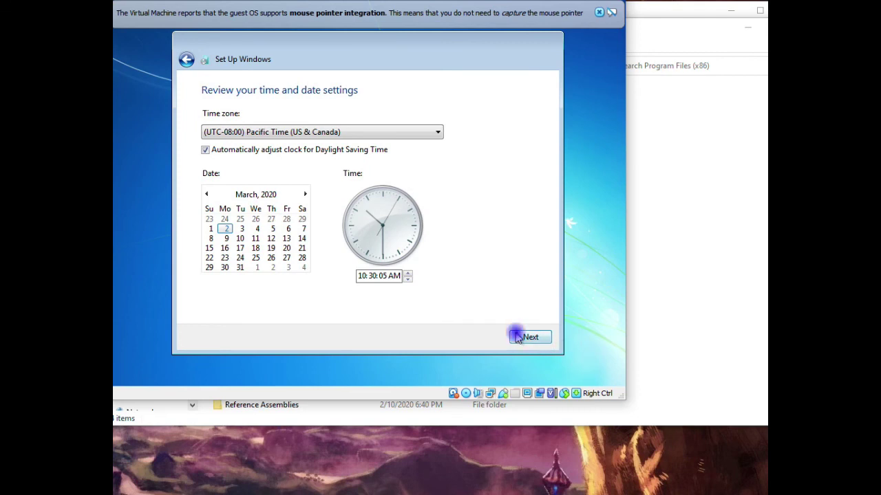
{"action": "left_click", "coordinate": [453, 275]}
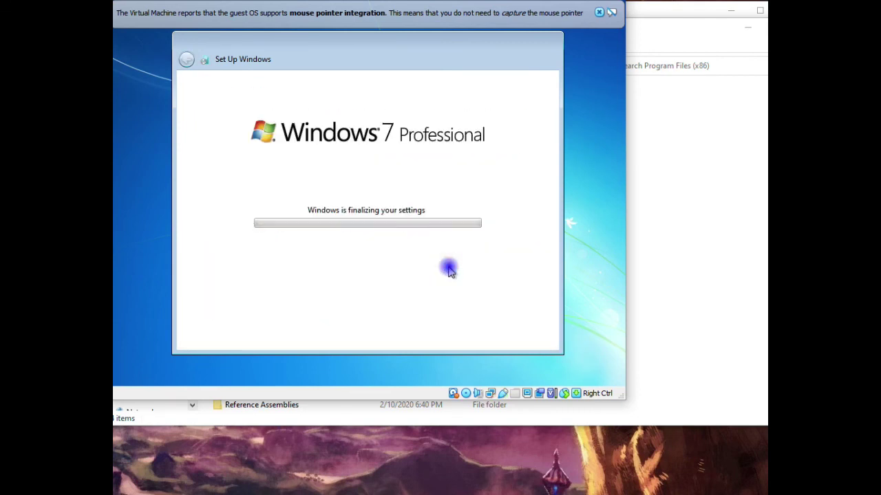